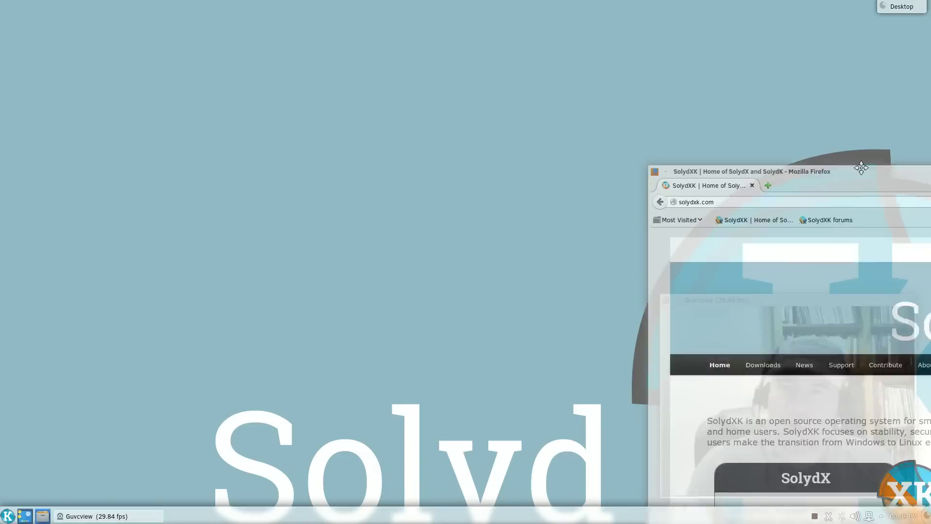
Drag the Firefox window showing solydxk.com toward the upper left of the screen.
{"action": "left_click_drag", "start_coordinate": [900, 163], "coordinate": [299, 12]}
{"action": "mouse_move", "coordinate": [323, 211]}
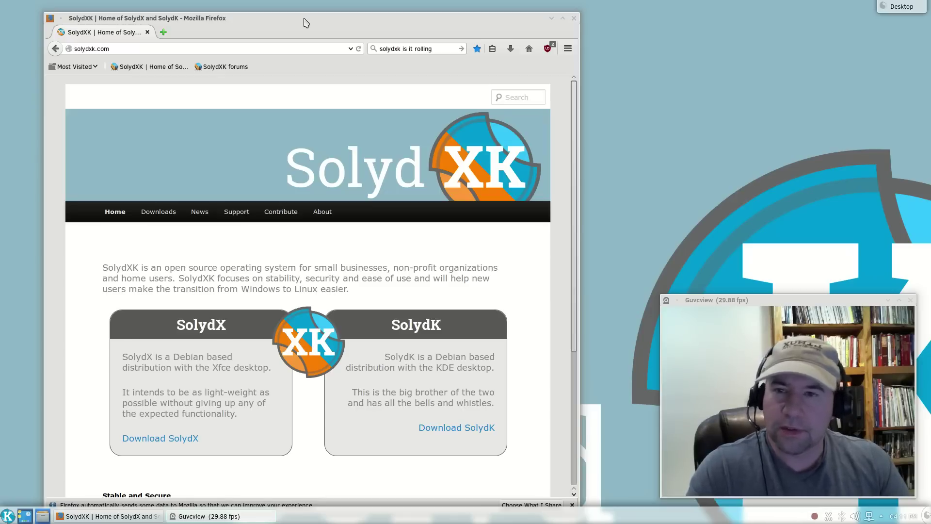
Close Firefox, then browse the application launcher's full category list and dismiss it.
{"action": "left_click", "coordinate": [573, 20]}
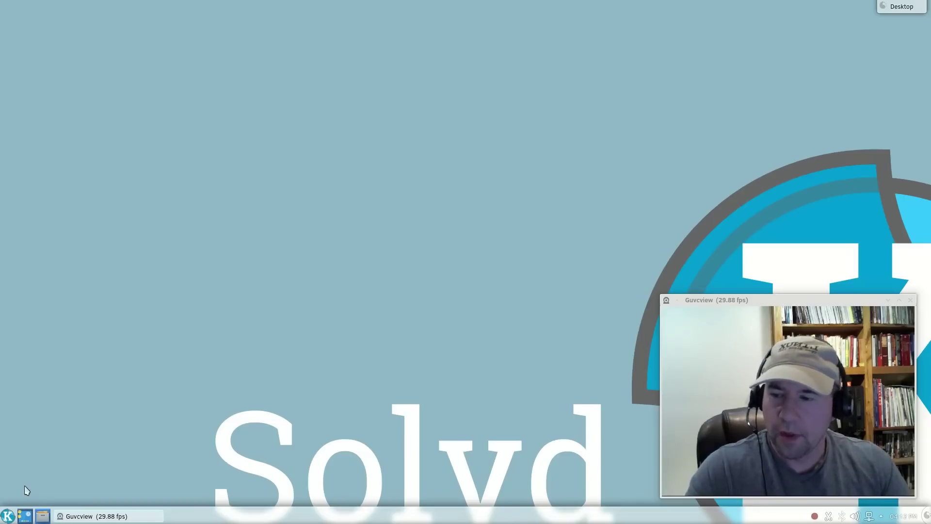
{"action": "left_click", "coordinate": [4, 518]}
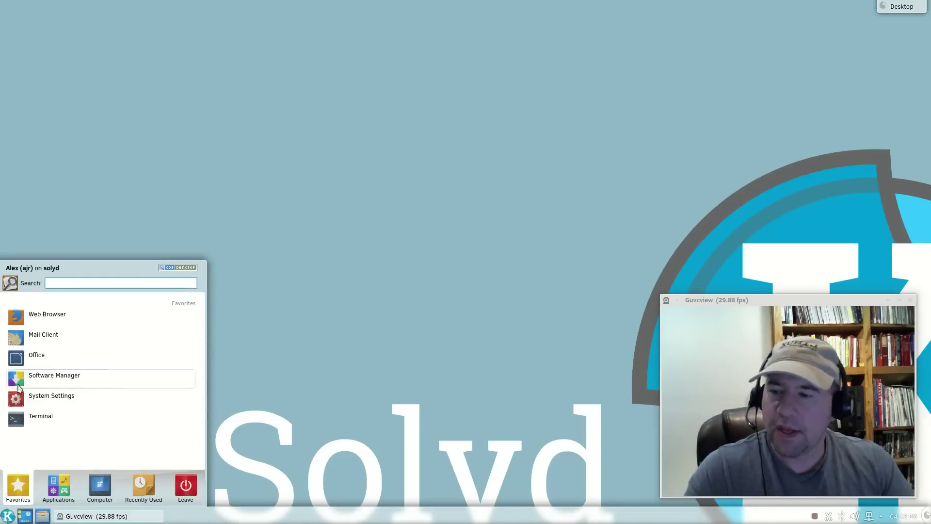
{"action": "left_click", "coordinate": [64, 478]}
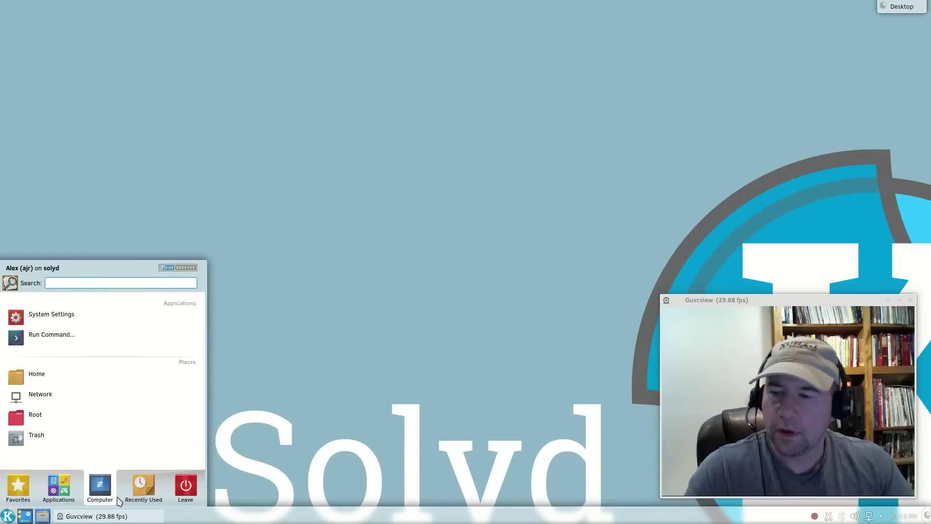
{"action": "mouse_move", "coordinate": [185, 496]}
{"action": "left_click", "coordinate": [257, 481]}
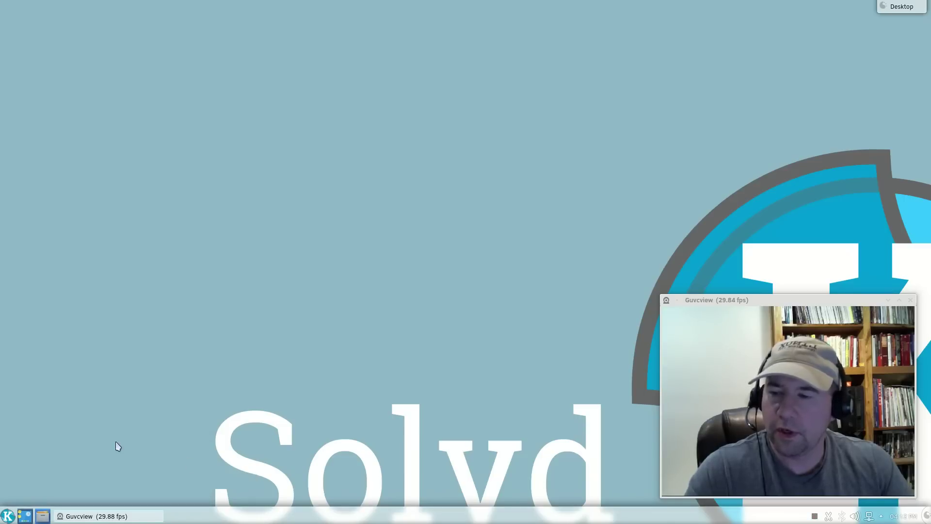
Switch the K menu to Classic Menu Style and look through the classic menu.
{"action": "right_click", "coordinate": [10, 516]}
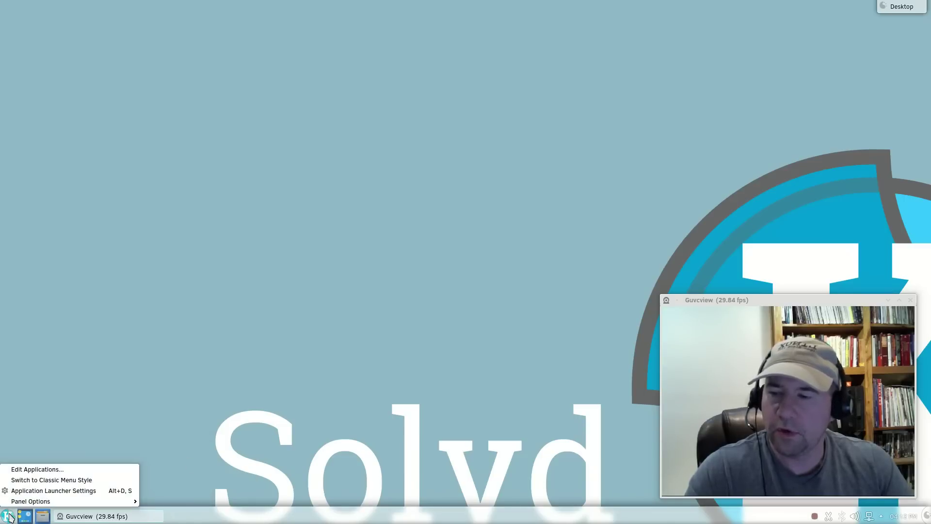
{"action": "left_click", "coordinate": [45, 481]}
{"action": "left_click", "coordinate": [8, 517]}
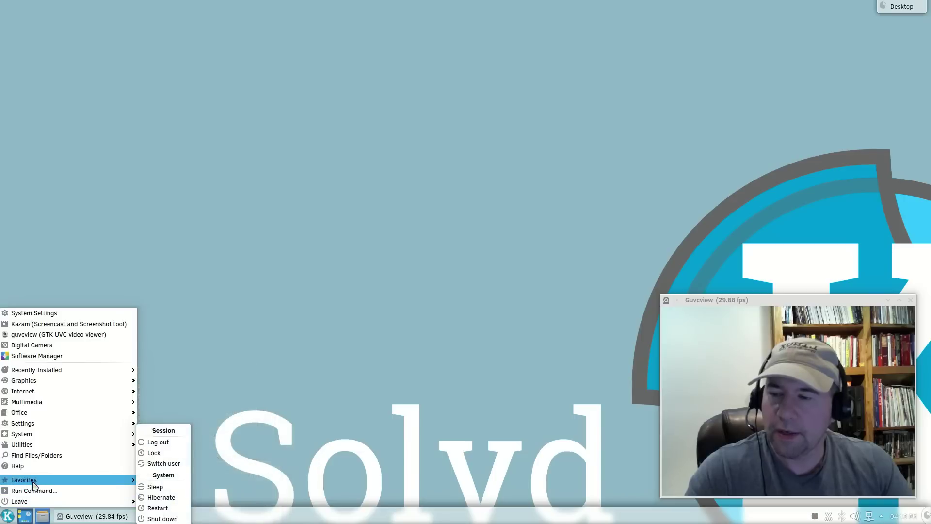
{"action": "left_click", "coordinate": [218, 344]}
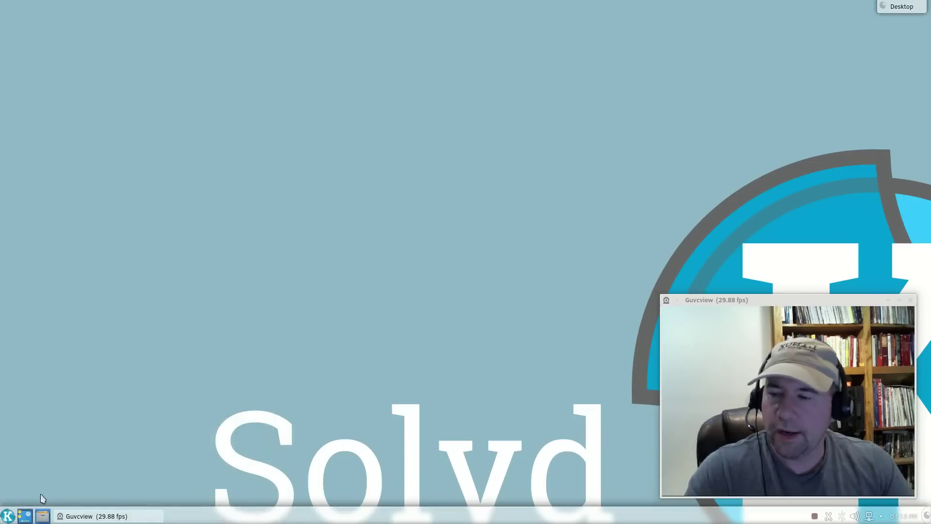
Switch back to Application Launcher Style and open it to its Favorites list.
{"action": "right_click", "coordinate": [12, 517]}
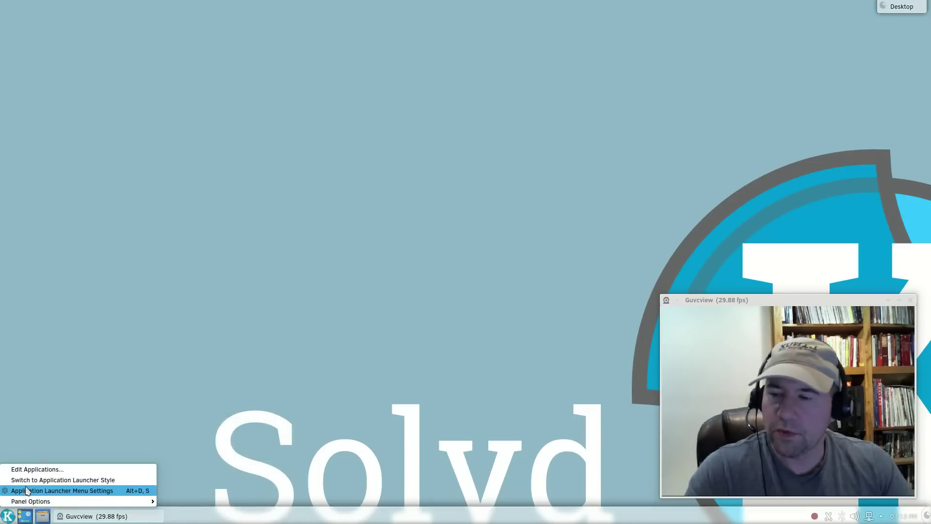
{"action": "left_click", "coordinate": [77, 480]}
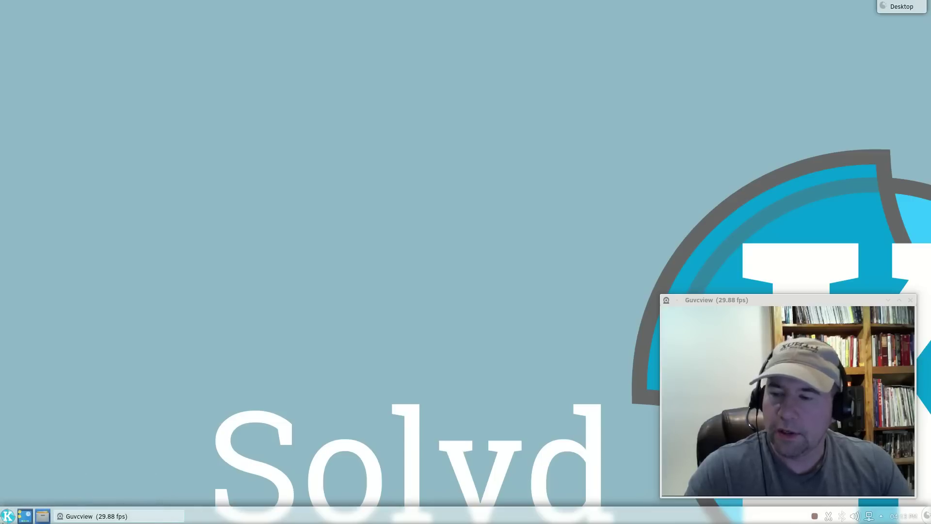
{"action": "left_click", "coordinate": [7, 516]}
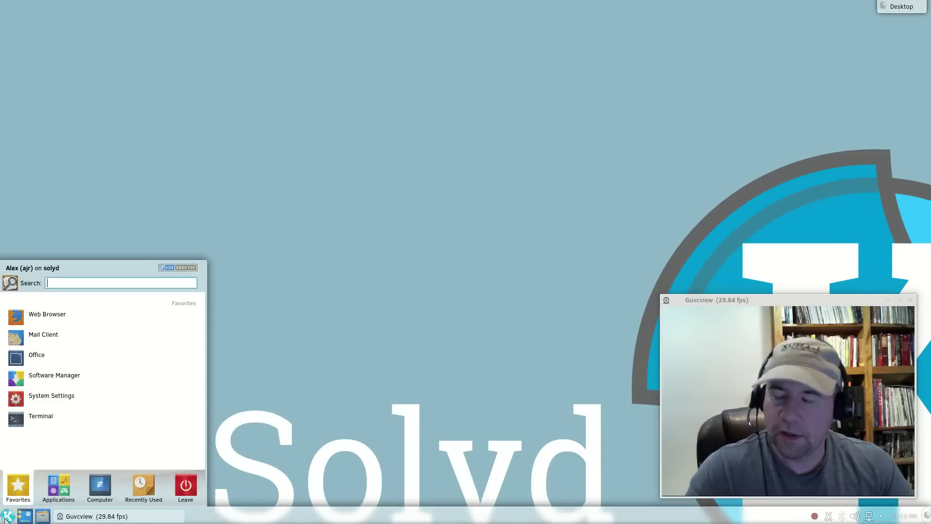
Close the Kickoff menu, then hide and restore all windows with Show the Desktop.
{"action": "left_click", "coordinate": [239, 382]}
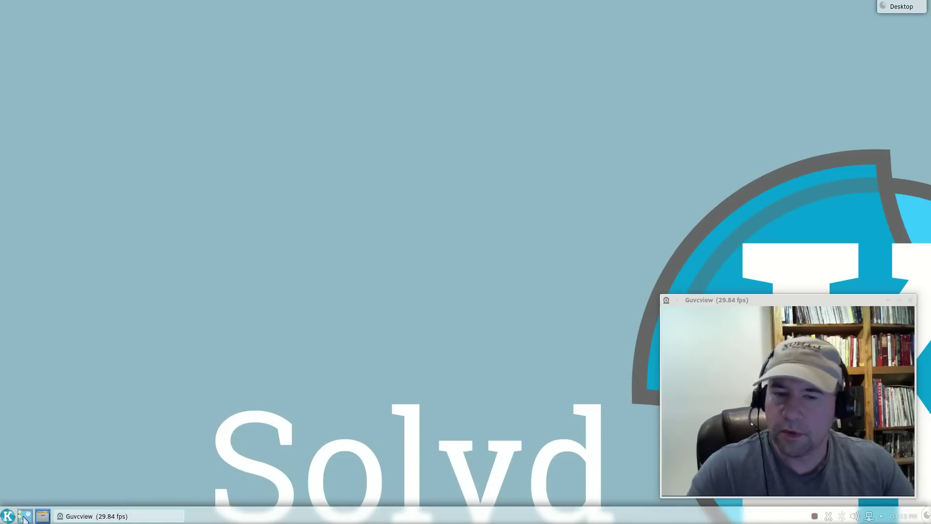
{"action": "left_click", "coordinate": [23, 518]}
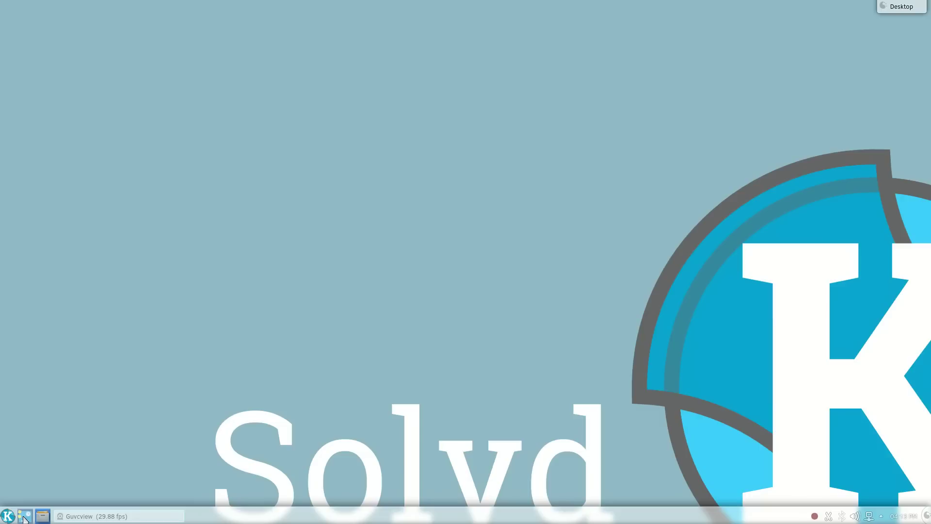
{"action": "left_click", "coordinate": [23, 518]}
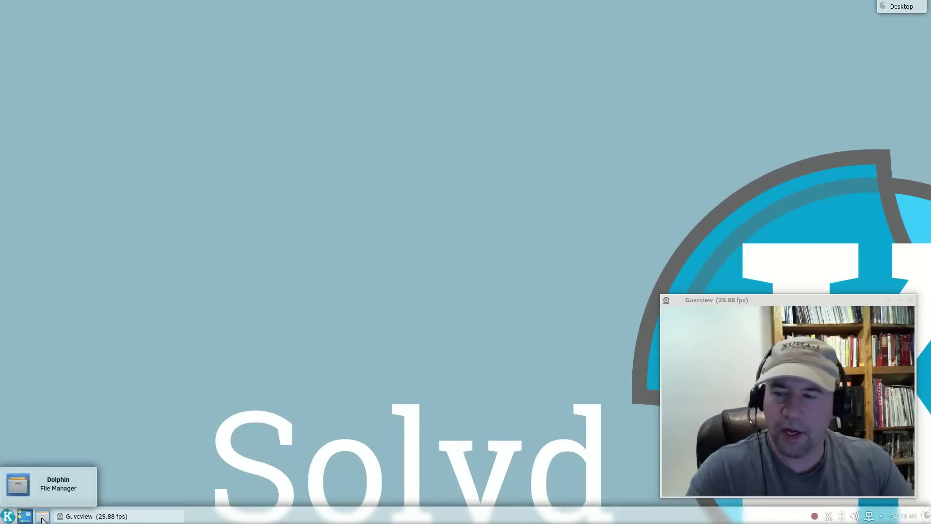
Launch Dolphin on /home/ajr and move its window to the top left.
{"action": "left_click", "coordinate": [43, 516]}
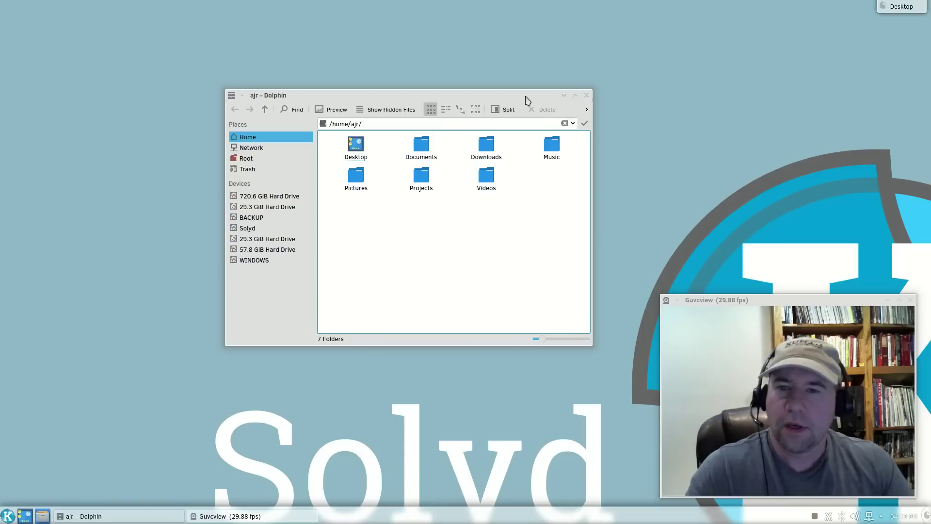
{"action": "left_click_drag", "start_coordinate": [528, 101], "coordinate": [345, 41]}
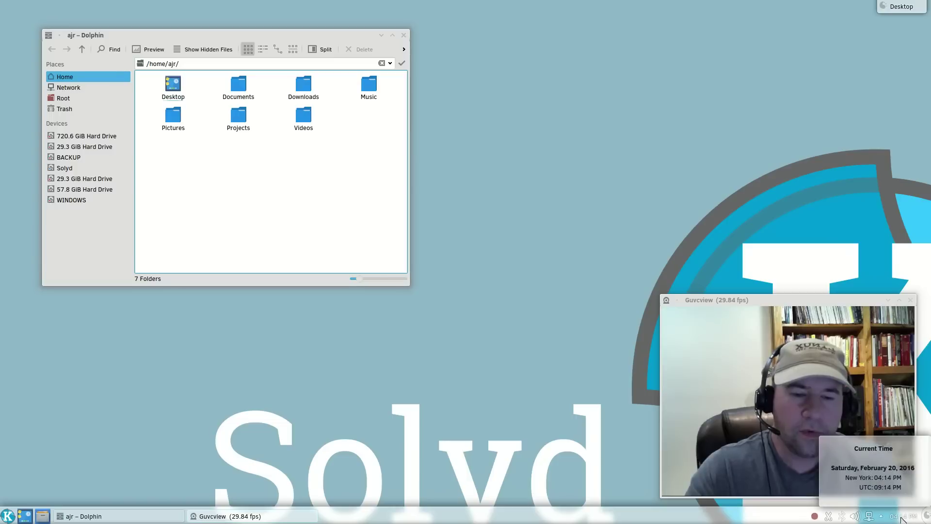
{"action": "left_click", "coordinate": [901, 519]}
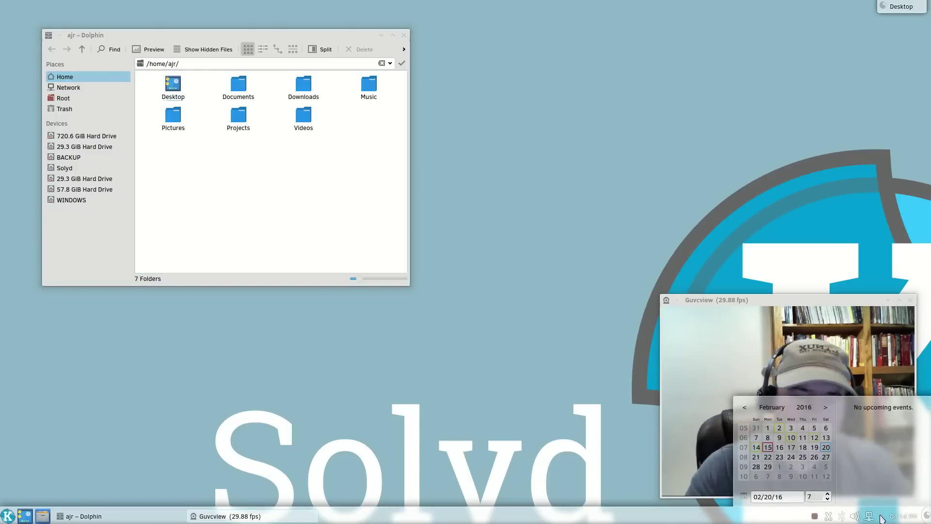
{"action": "left_click", "coordinate": [903, 519]}
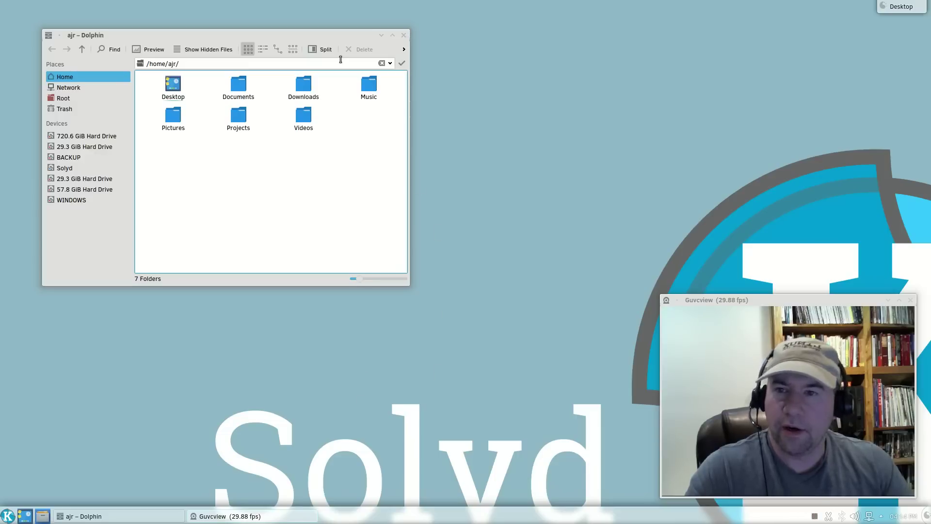
{"action": "left_click_drag", "start_coordinate": [254, 38], "coordinate": [247, 42]}
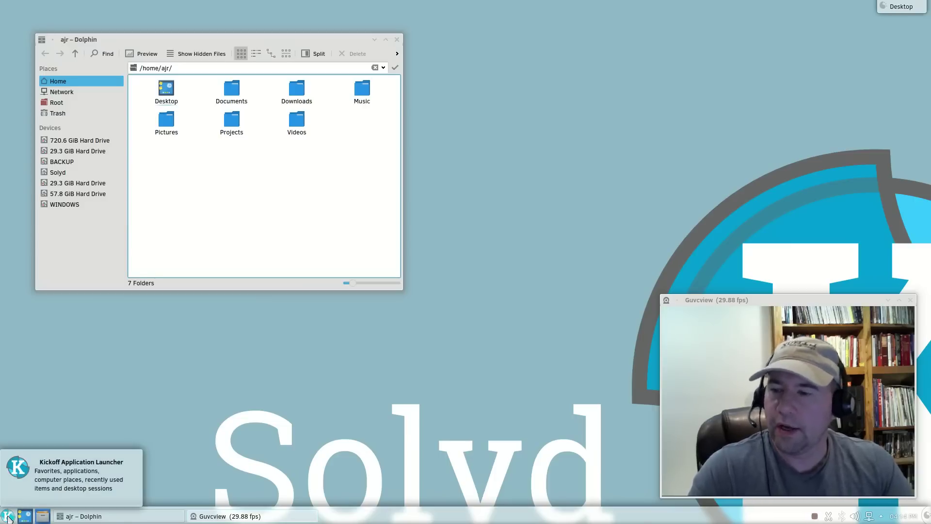
Shift the Dolphin window slightly up-right, then close it.
{"action": "left_click", "coordinate": [7, 517]}
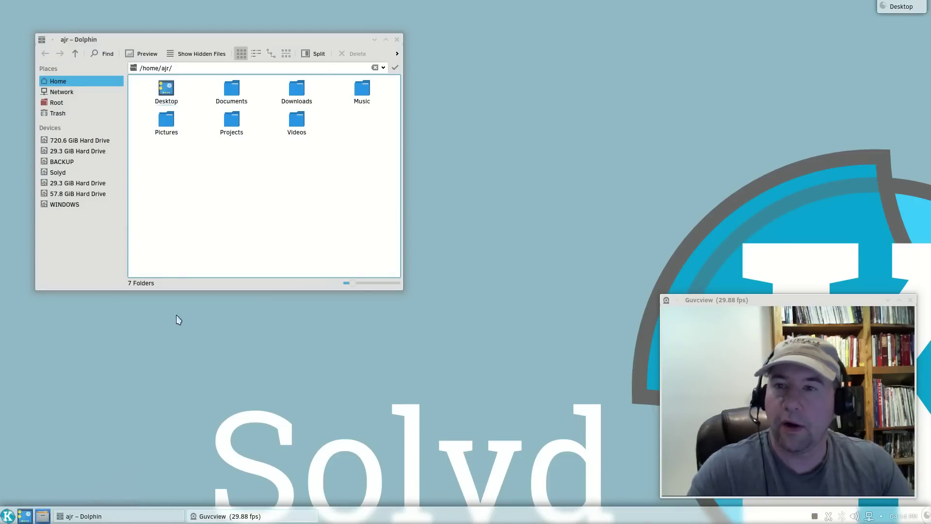
{"action": "mouse_move", "coordinate": [137, 40]}
{"action": "left_mouse_down"}
{"action": "mouse_move", "coordinate": [243, 50]}
{"action": "mouse_move", "coordinate": [135, 26]}
{"action": "left_mouse_up"}
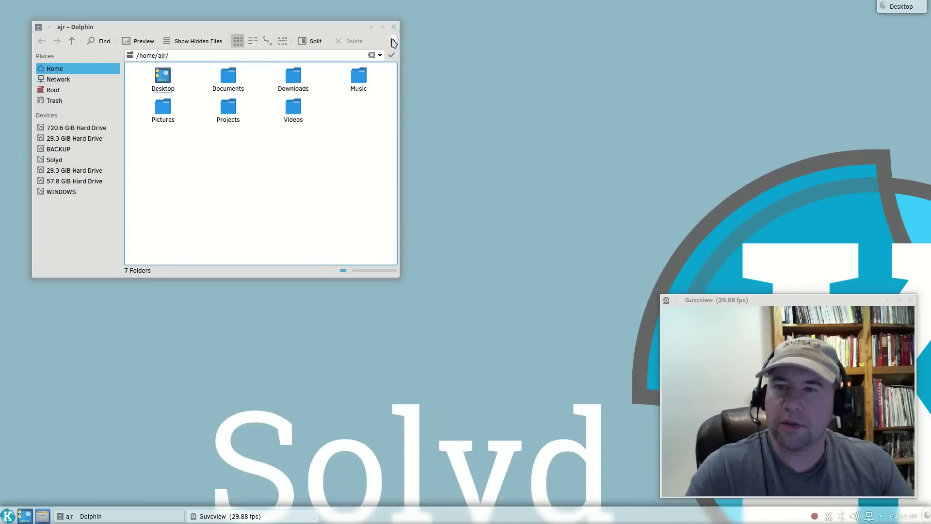
{"action": "left_click", "coordinate": [393, 27]}
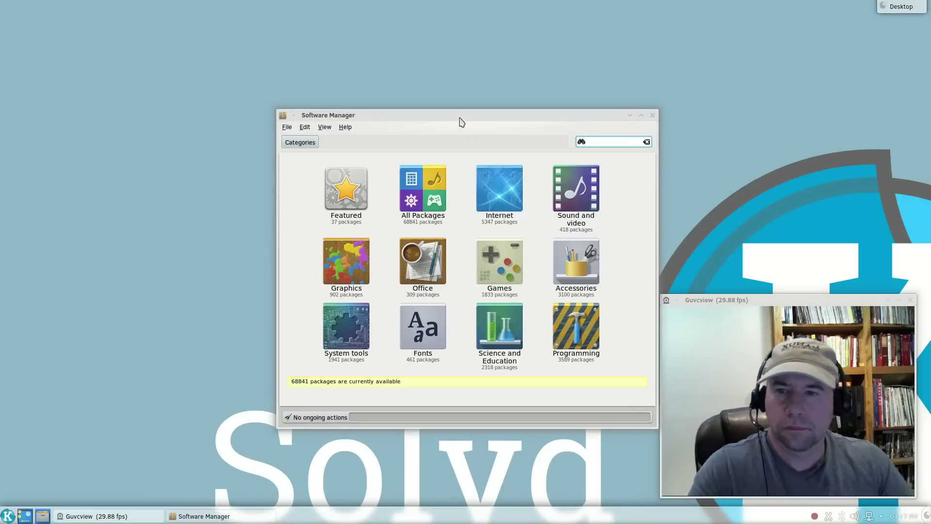
Move Software Manager to the upper left and scroll through the Internet category's packages.
{"action": "left_click_drag", "start_coordinate": [452, 111], "coordinate": [209, 19]}
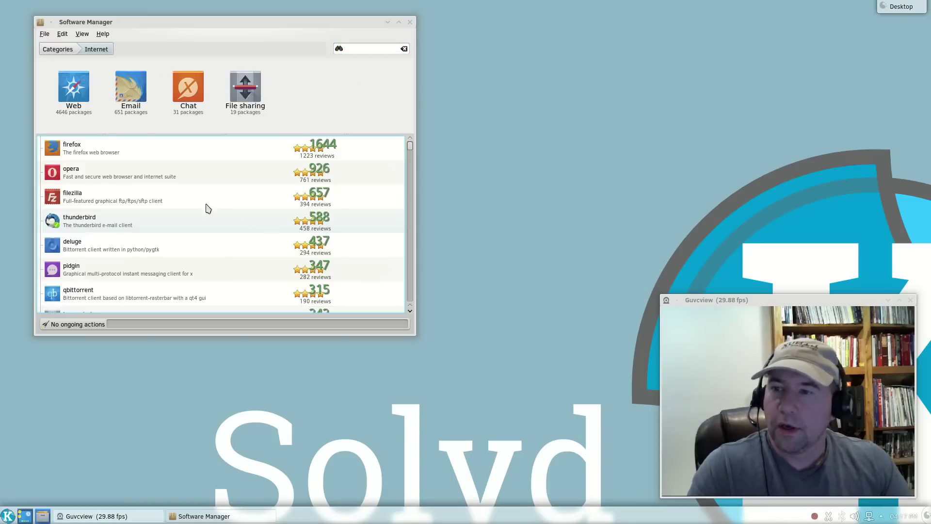
{"action": "scroll", "coordinate": [322, 168], "scroll_direction": "down", "scroll_amount": 5}
{"action": "scroll", "coordinate": [287, 251], "scroll_direction": "up", "scroll_amount": 5}
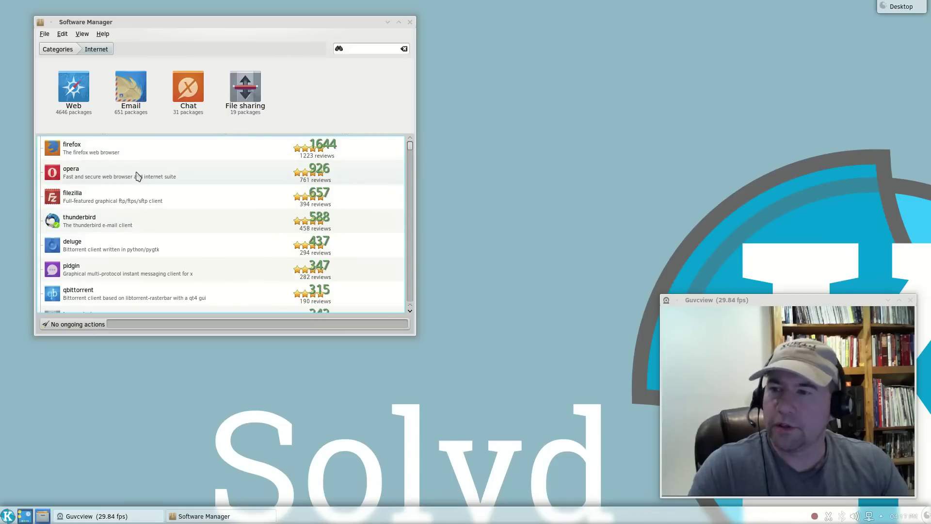
Open opera's package page and start installing the opera browser.
{"action": "left_click", "coordinate": [176, 175]}
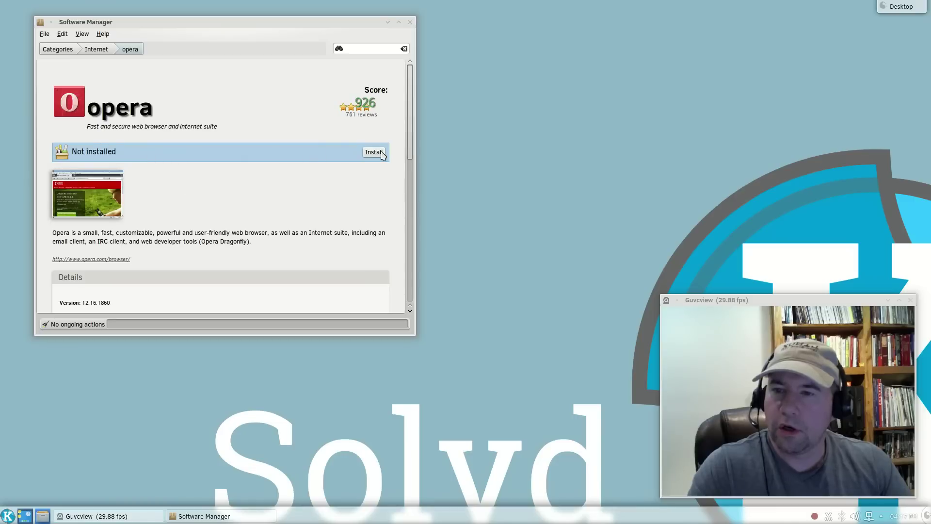
{"action": "left_click", "coordinate": [382, 154]}
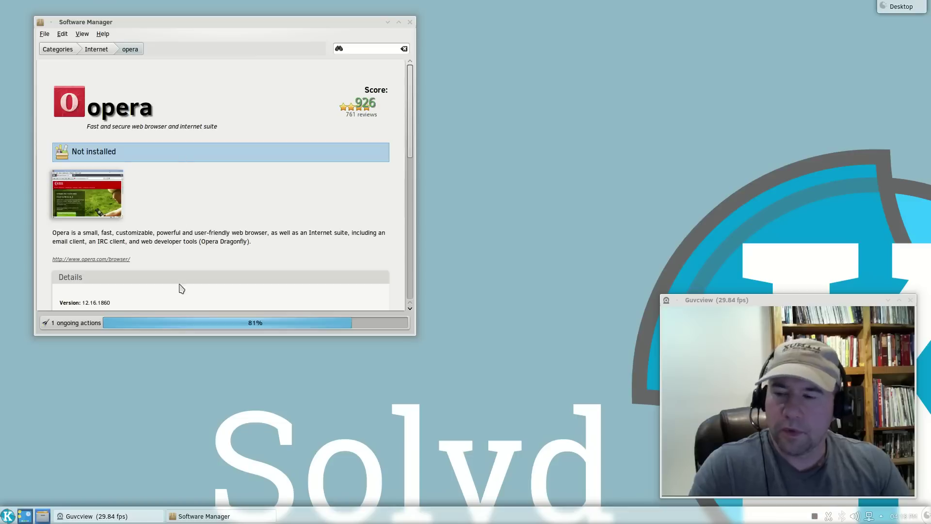
Search 'up' to launch Update Manager with the admin password, then close Software Manager.
{"action": "left_click", "coordinate": [8, 515]}
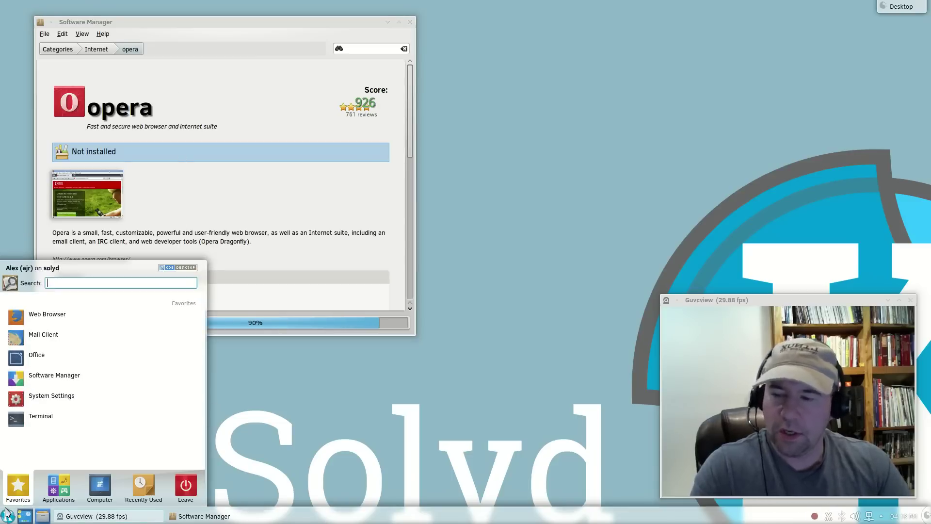
{"action": "type", "text": "up"}
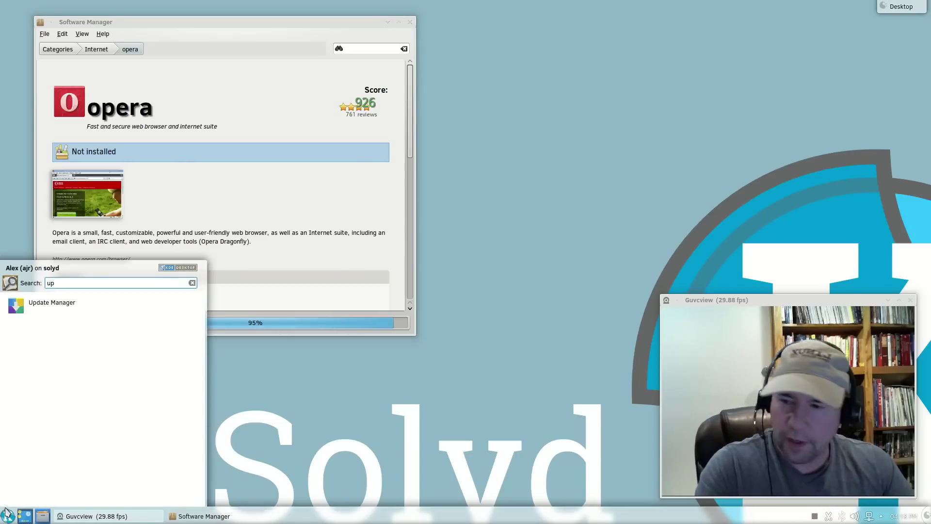
{"action": "left_click", "coordinate": [46, 313]}
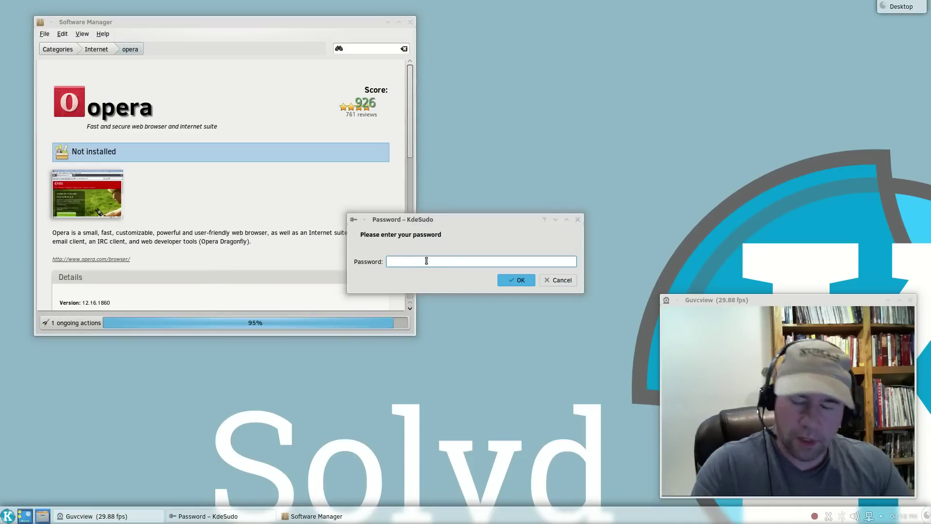
{"action": "type", "text": "••••••"}
{"action": "key", "text": "Return"}
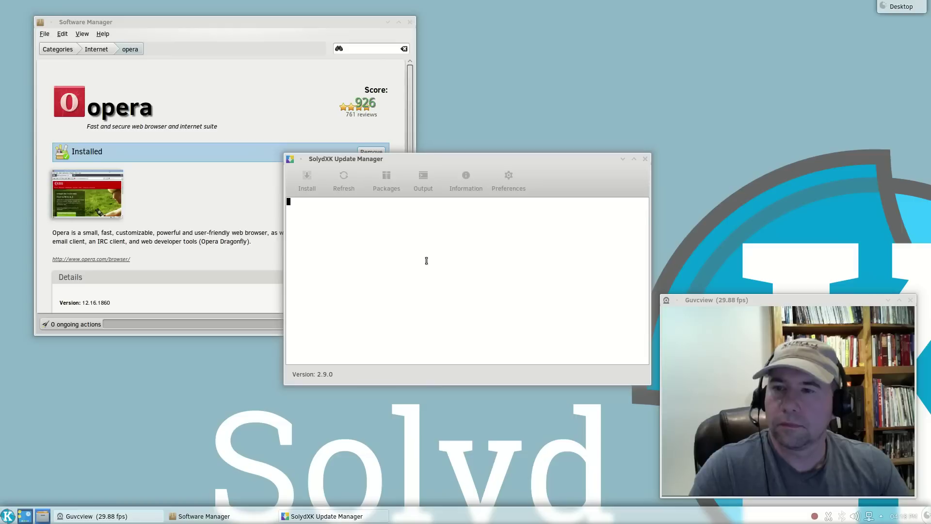
{"action": "left_click", "coordinate": [302, 29]}
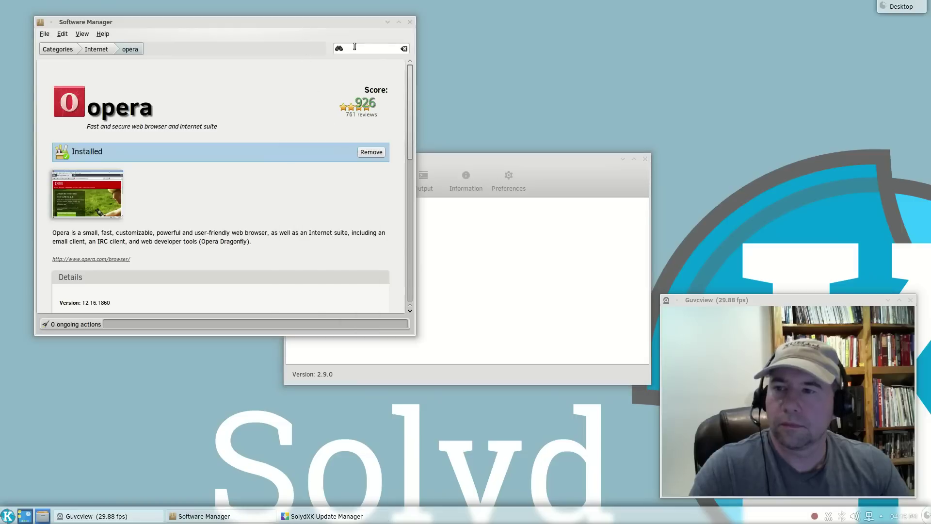
{"action": "left_click", "coordinate": [410, 22]}
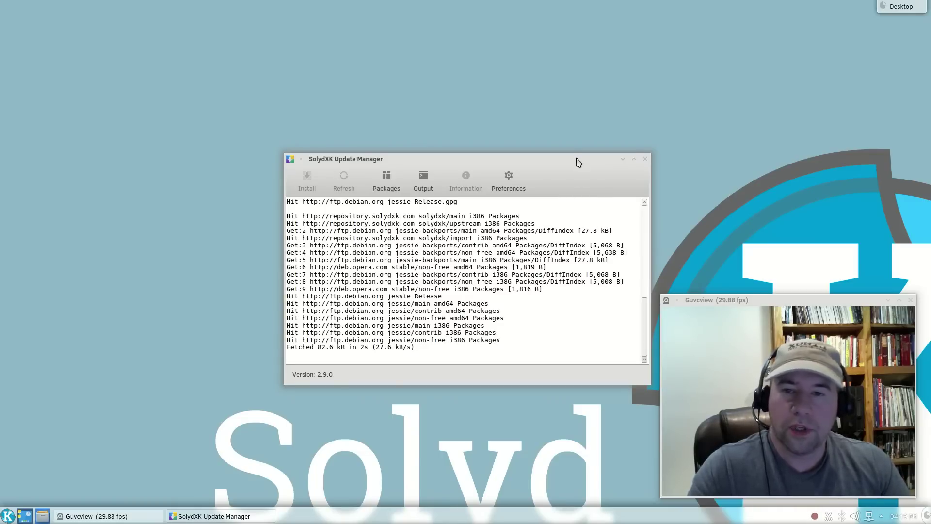
Move Update Manager up-left, acknowledge the system-is-up-to-date notice, and close the updater.
{"action": "left_click_drag", "start_coordinate": [579, 163], "coordinate": [365, 41]}
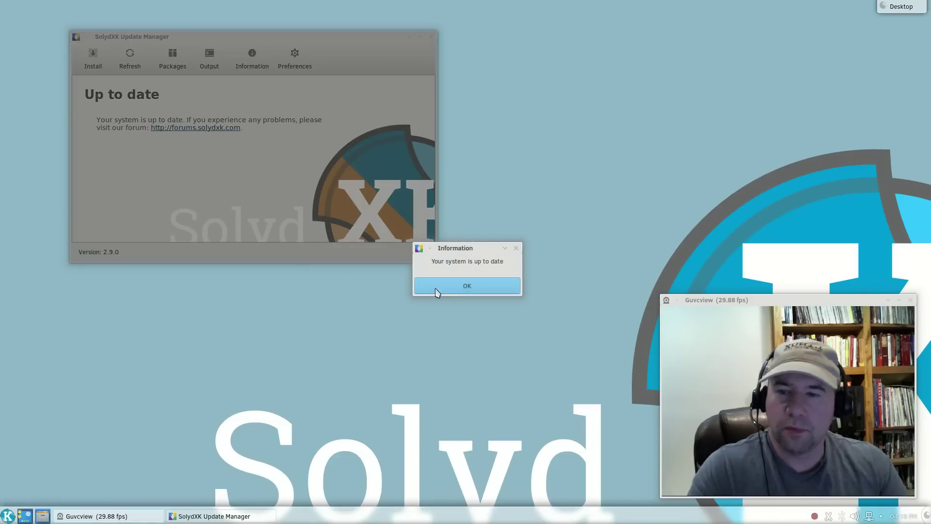
{"action": "left_click", "coordinate": [477, 284]}
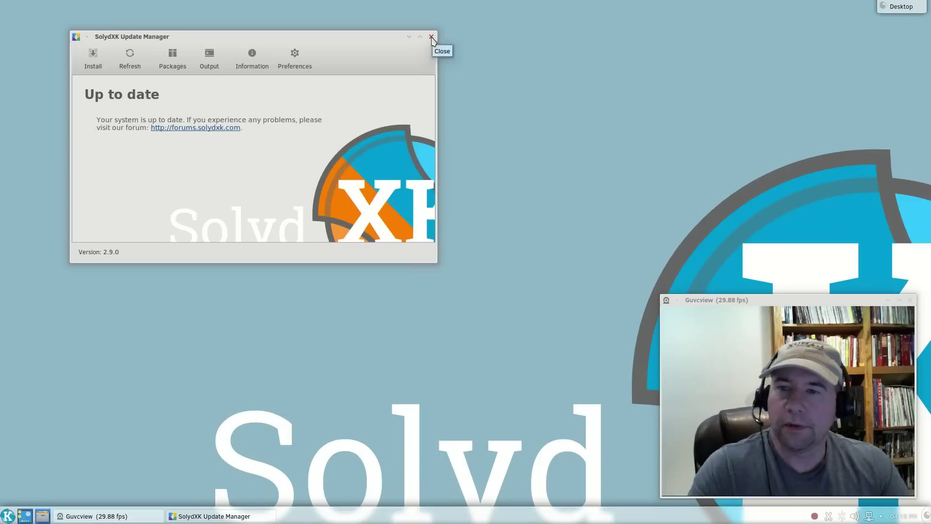
{"action": "left_click", "coordinate": [432, 37]}
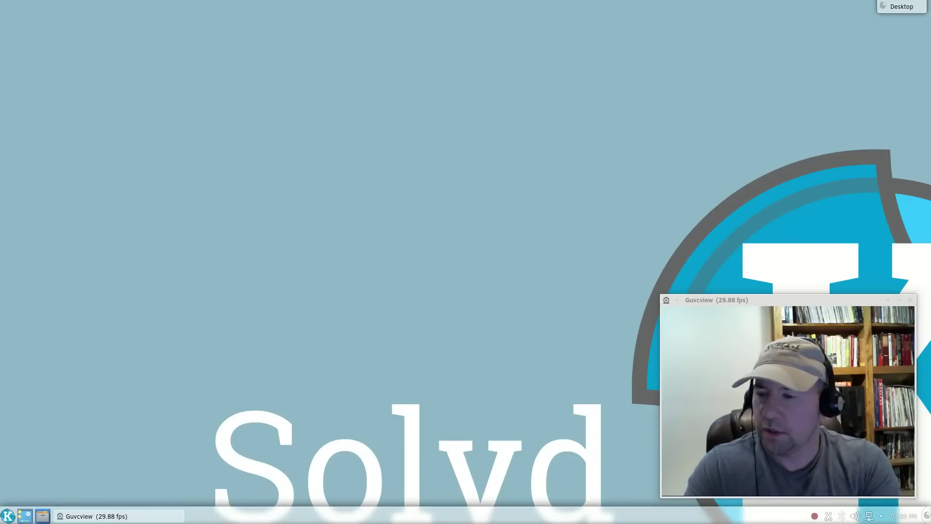
{"action": "left_click", "coordinate": [9, 517]}
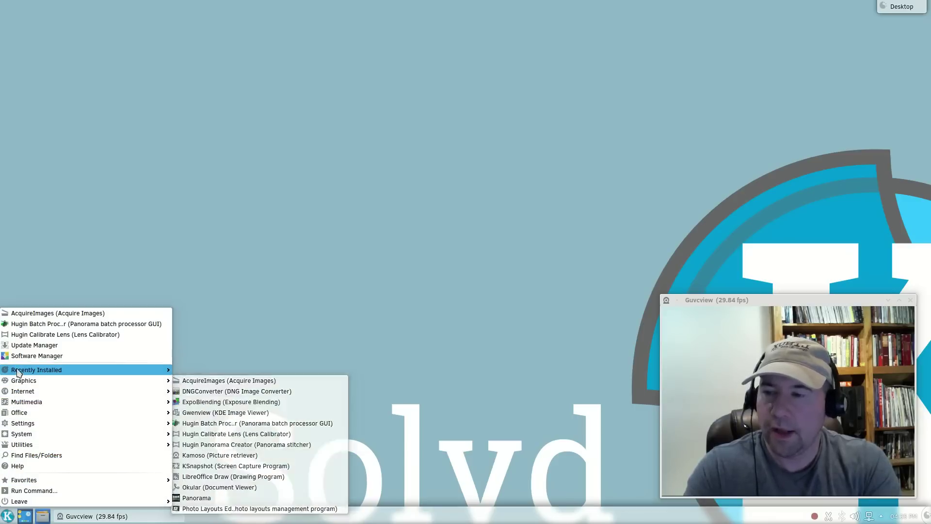
{"action": "left_click", "coordinate": [251, 321]}
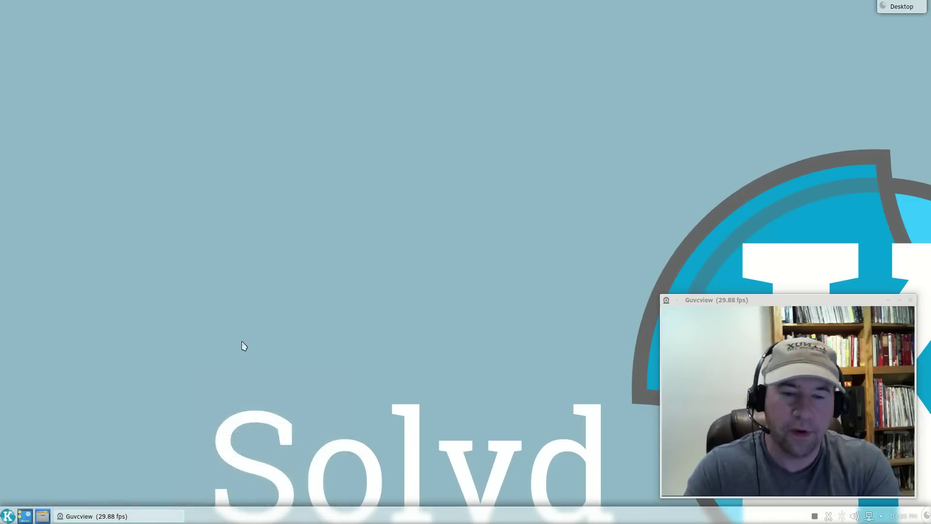